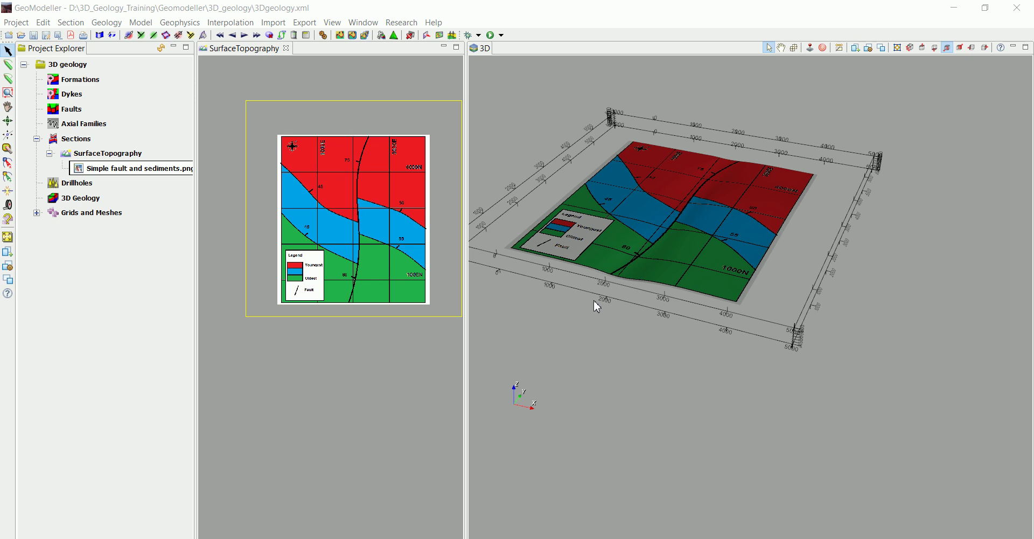
Zoom into the SurfaceTopography map and widen its panel so the geological map fills it
scroll(366, 232, "up", 2)
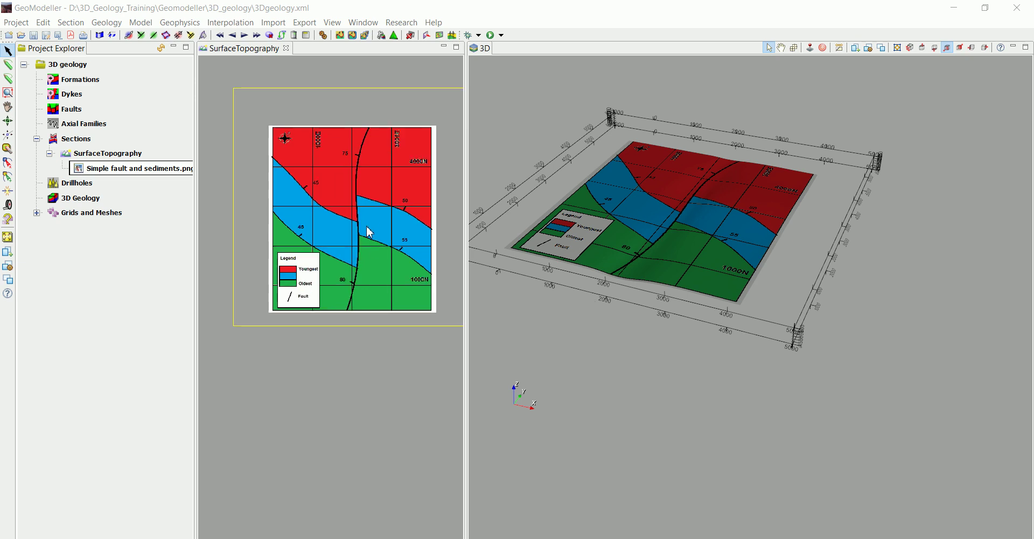
middle_click_drag(377, 264, 300, 249)
scroll(290, 248, "up", 1)
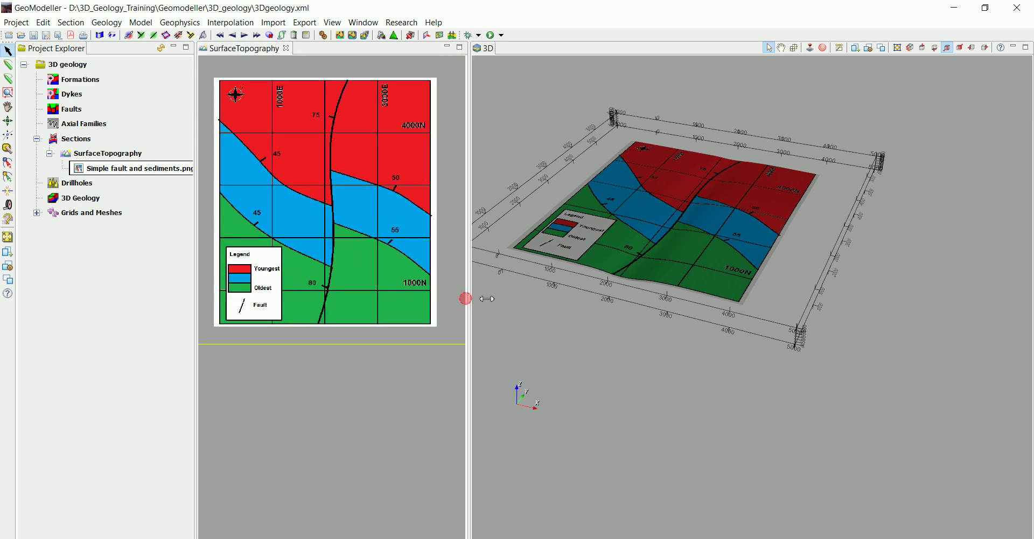
left_click_drag(468, 300, 590, 297)
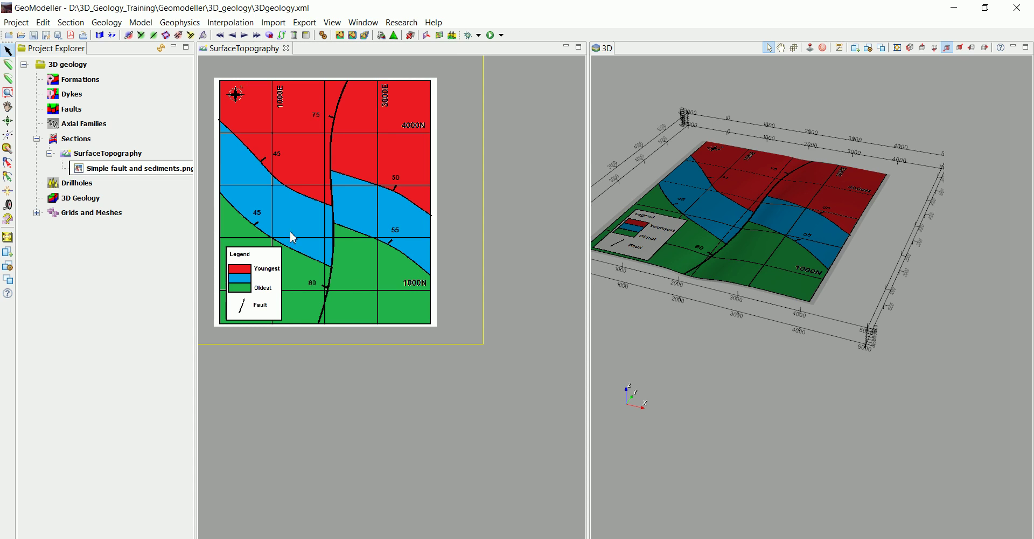
middle_click_drag(293, 230, 399, 280)
scroll(435, 272, "up", 1)
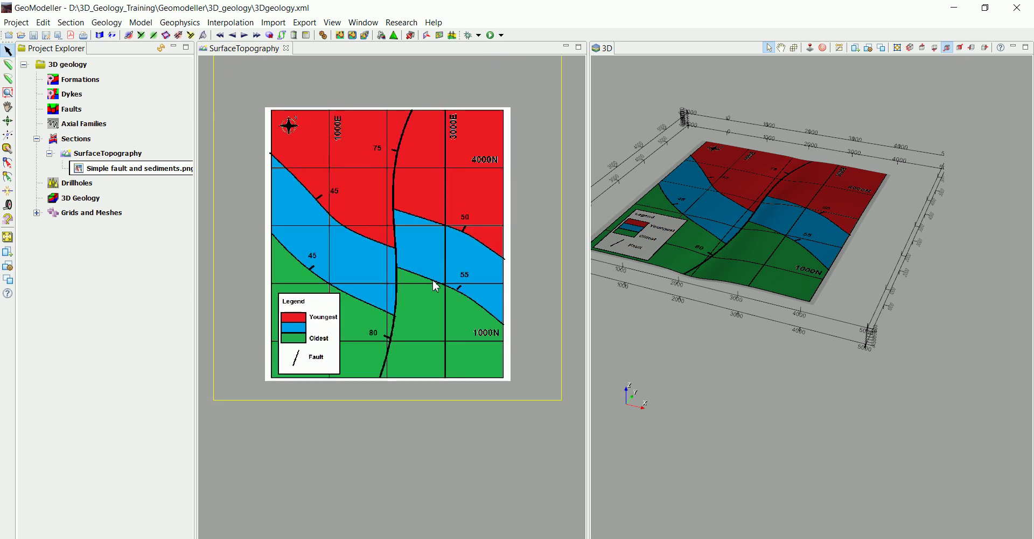
scroll(434, 273, "up", 1)
scroll(436, 286, "up", 1)
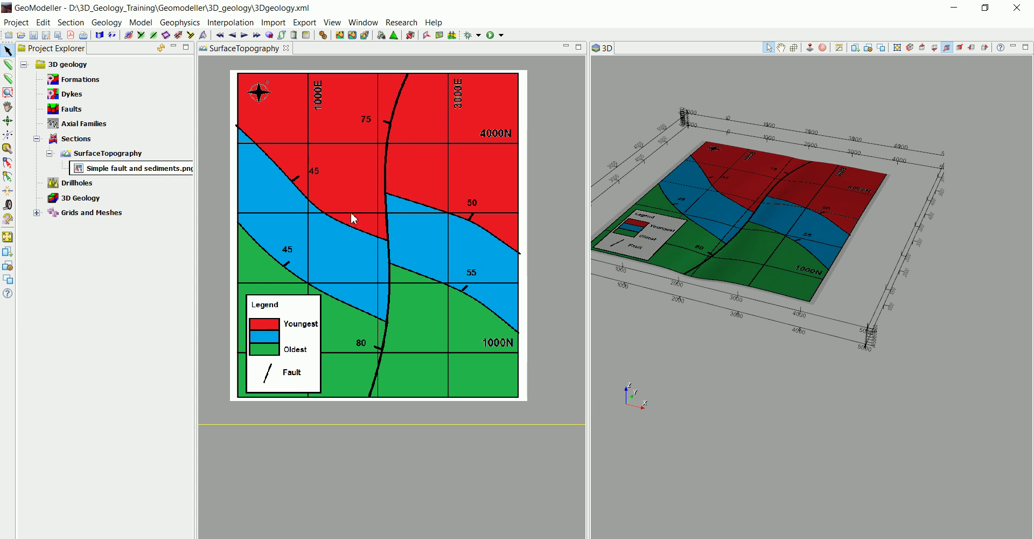
Zoom the SurfaceTopography map out until its yellow frame is visible
scroll(350, 219, "down", 2)
scroll(357, 236, "down", 2)
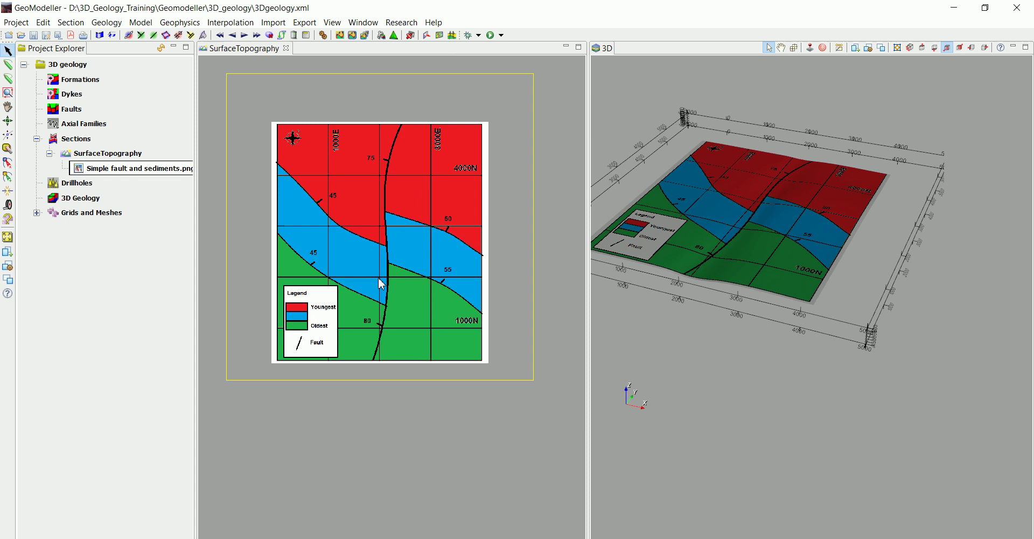
Open the formation manager and add the Youngest formation in red
left_click(116, 23)
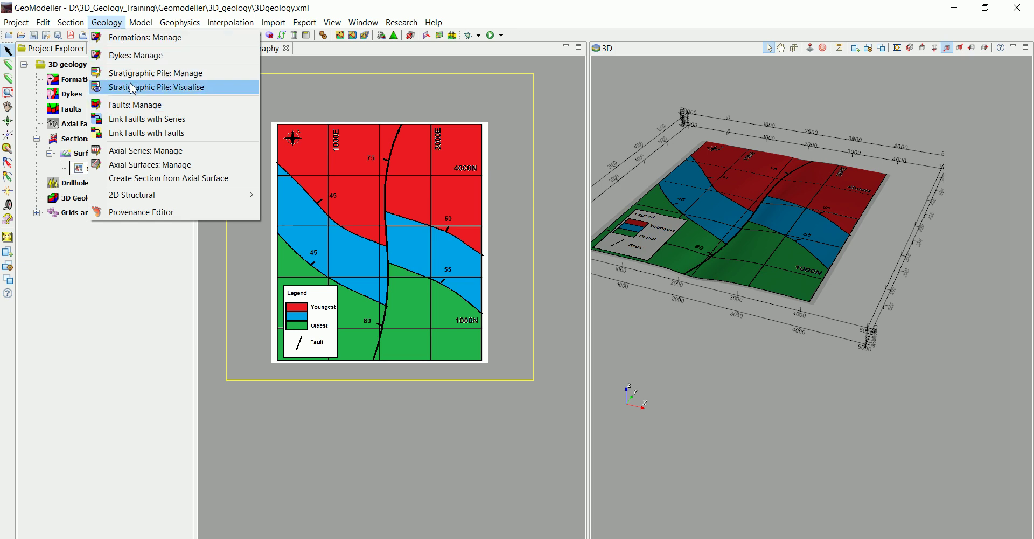
left_click(142, 38)
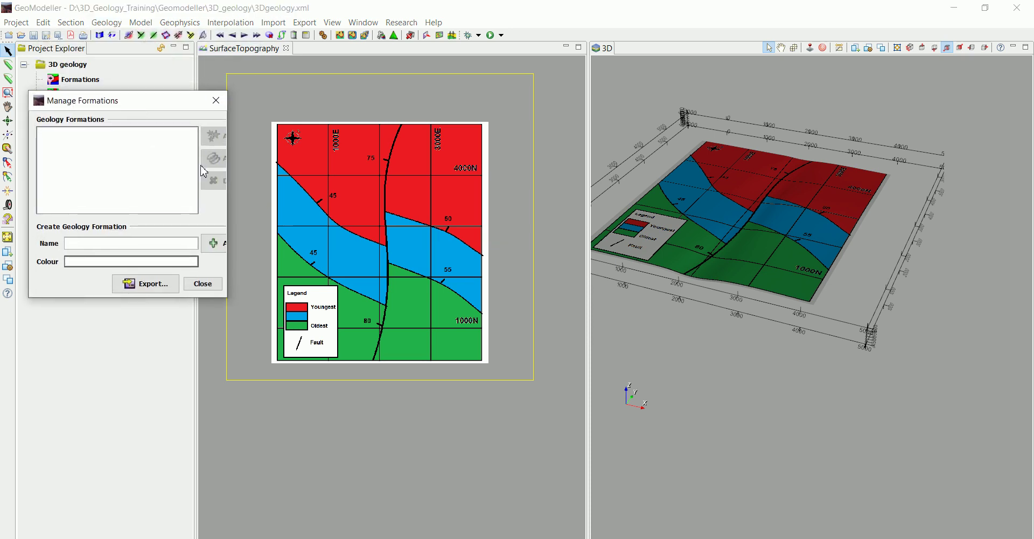
left_click_drag(227, 186, 328, 189)
left_click_drag(237, 102, 723, 104)
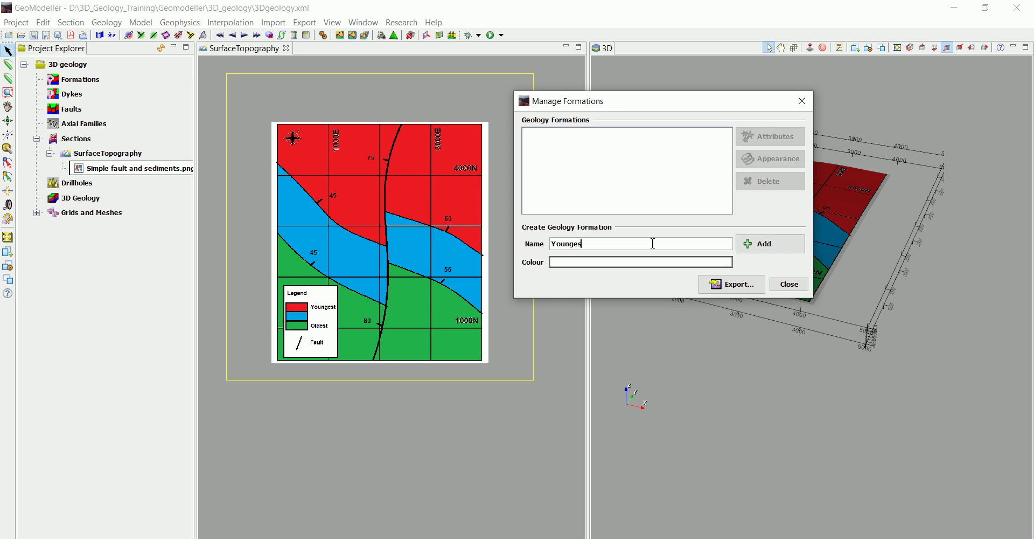
left_click(642, 262)
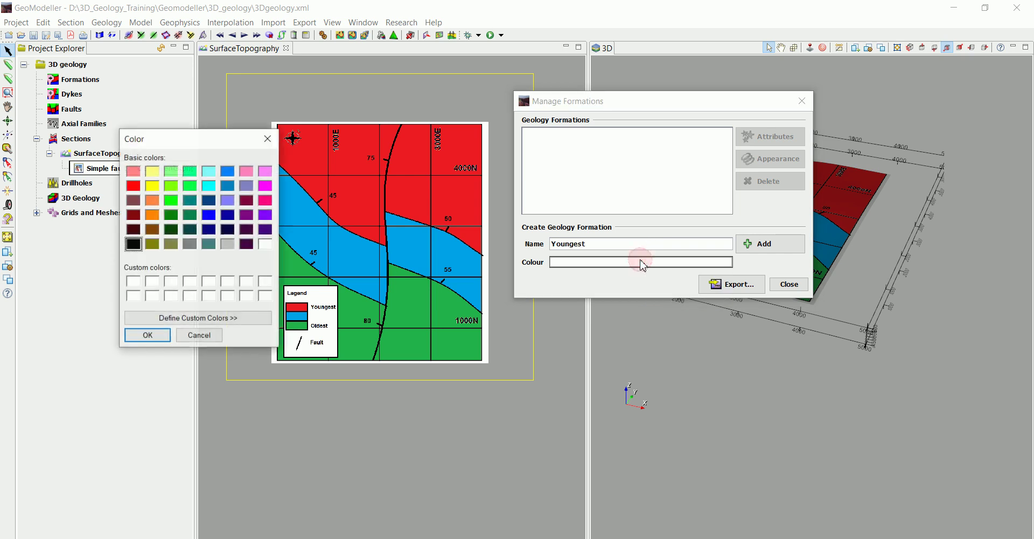
left_click(131, 187)
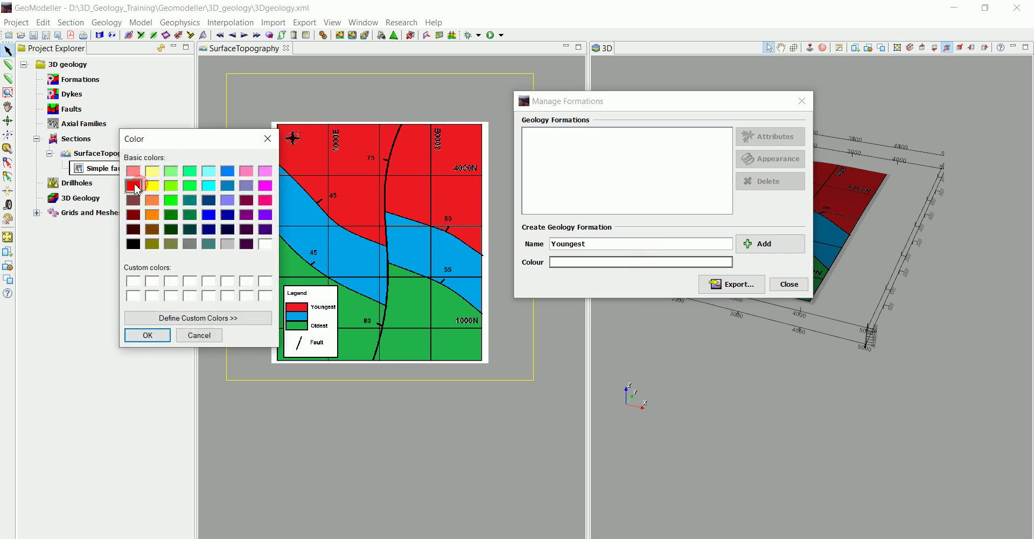
left_click(153, 336)
left_click(764, 244)
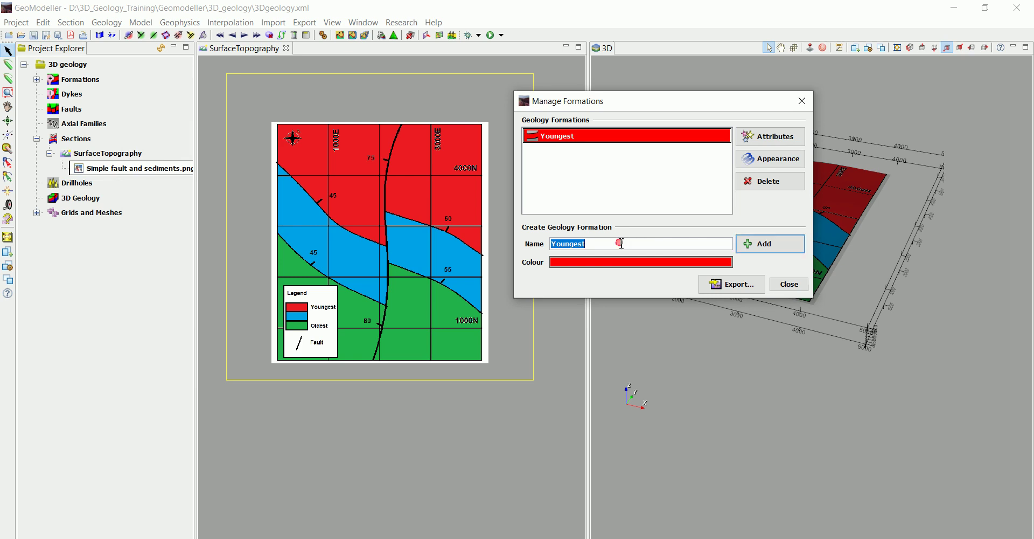
Add the Mid formation in blue
key("BackSpace")
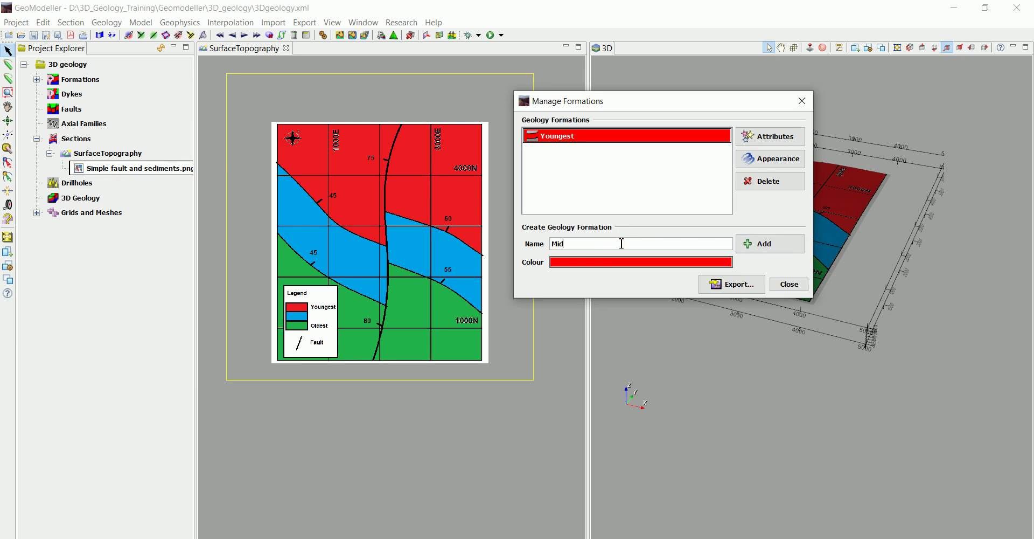
type("Mid")
left_click(561, 262)
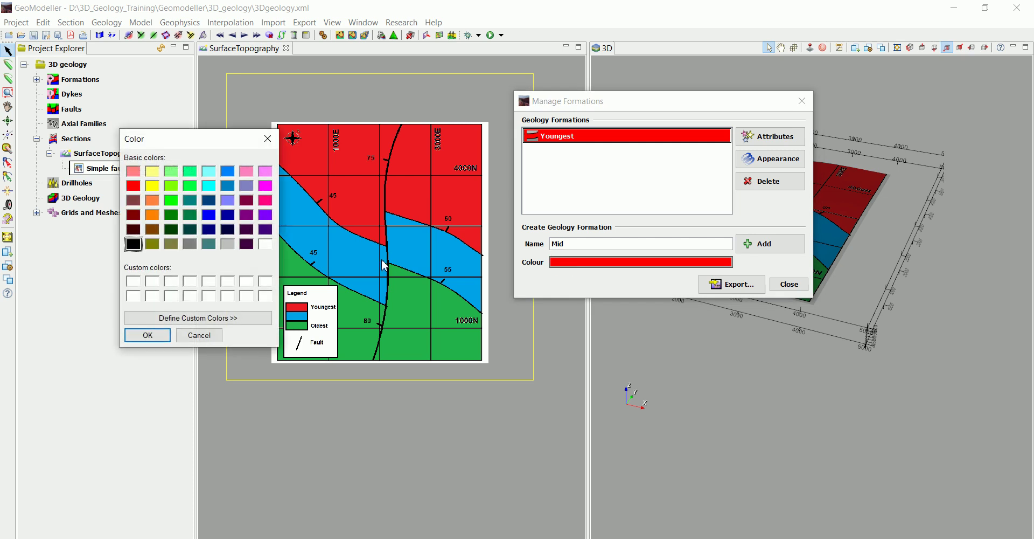
left_click(210, 215)
left_click(154, 336)
left_click(765, 244)
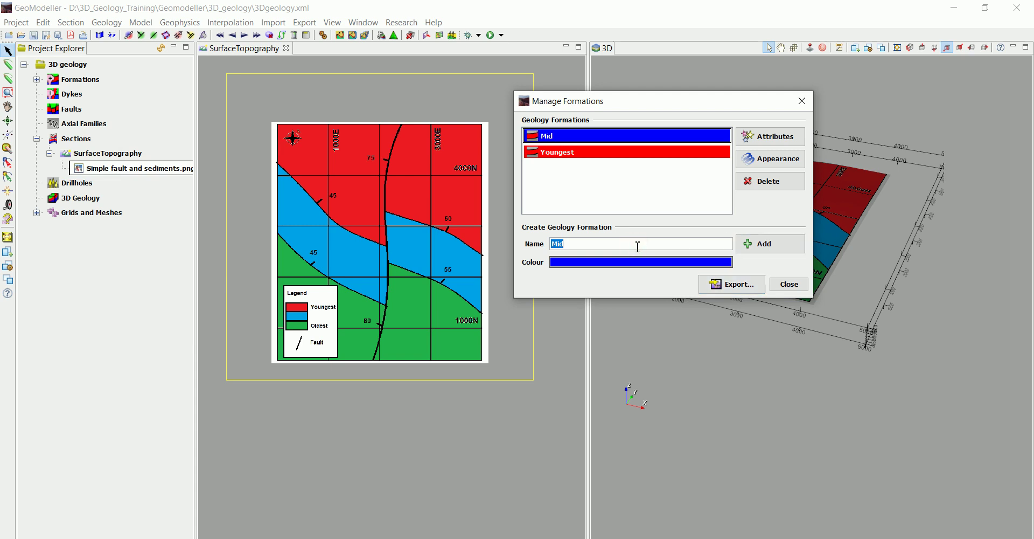
Add the Oldest formation in green
key("BackSpace")
left_click(651, 264)
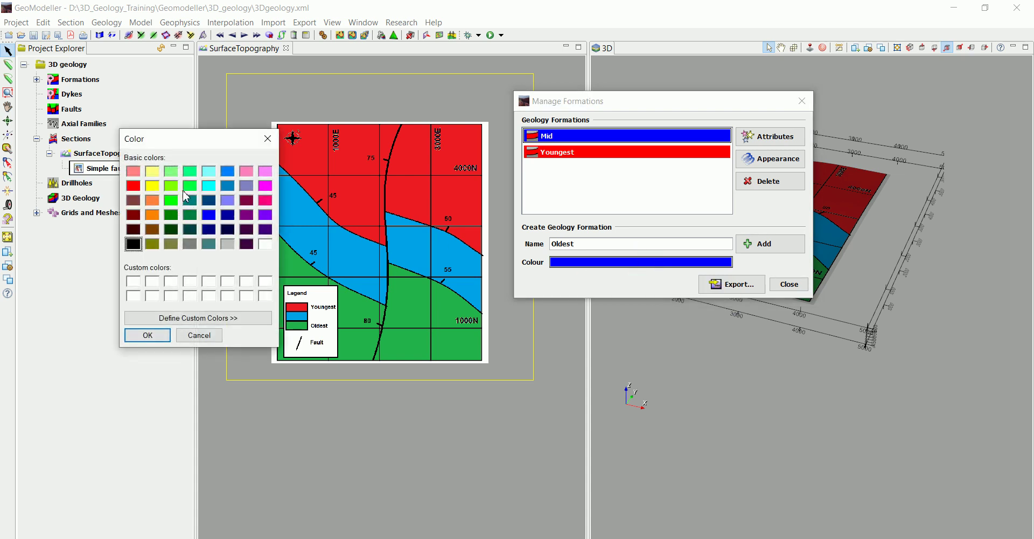
left_click(171, 200)
left_click(147, 334)
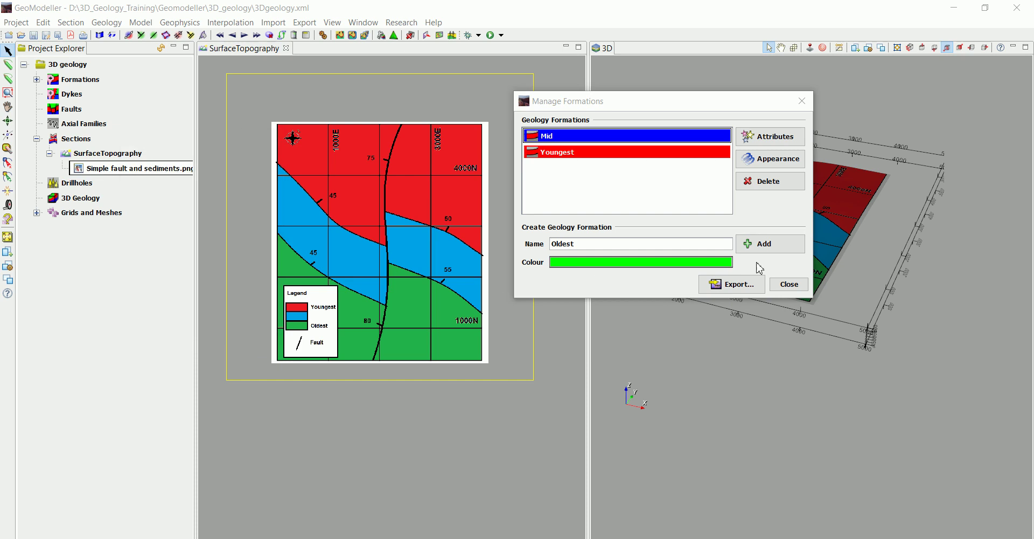
left_click(778, 247)
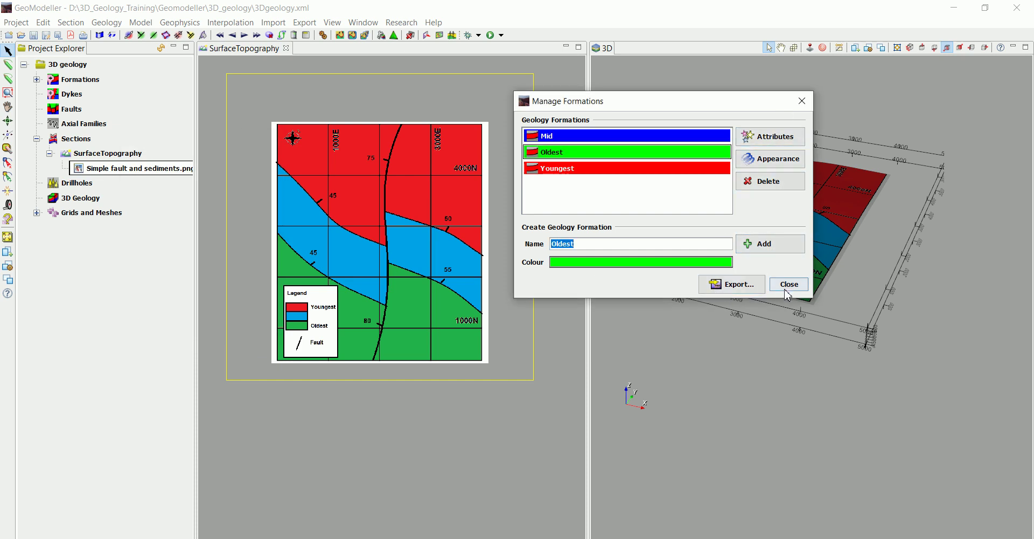
Close Manage Formations and accept starting the Stratigraphic Pile editor
left_click_drag(699, 102, 588, 95)
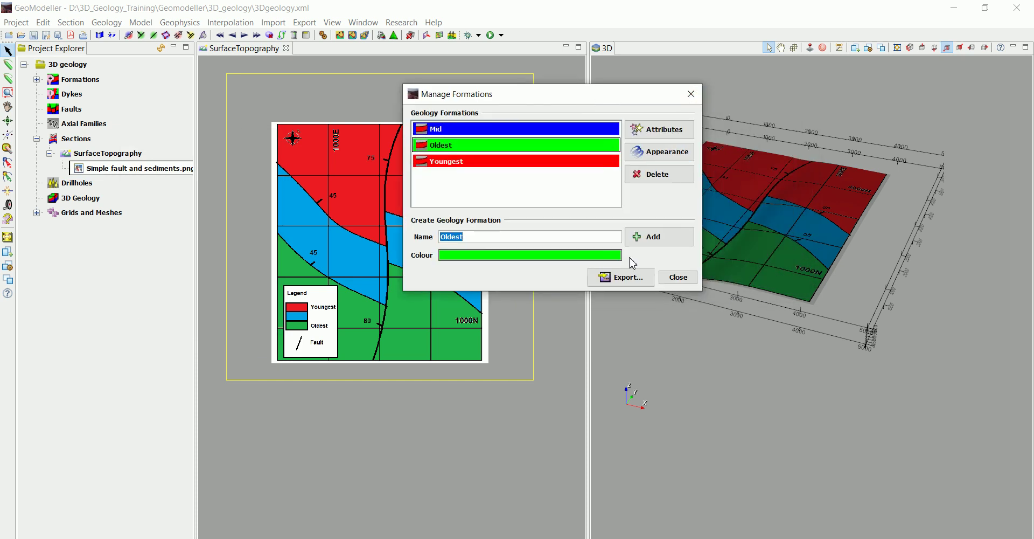
left_click(692, 280)
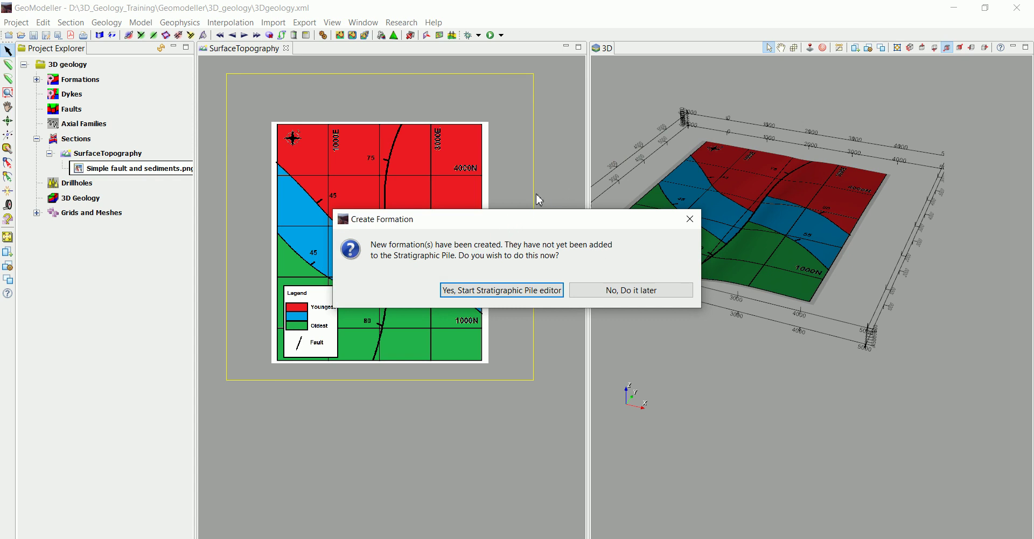
left_click_drag(514, 218, 643, 131)
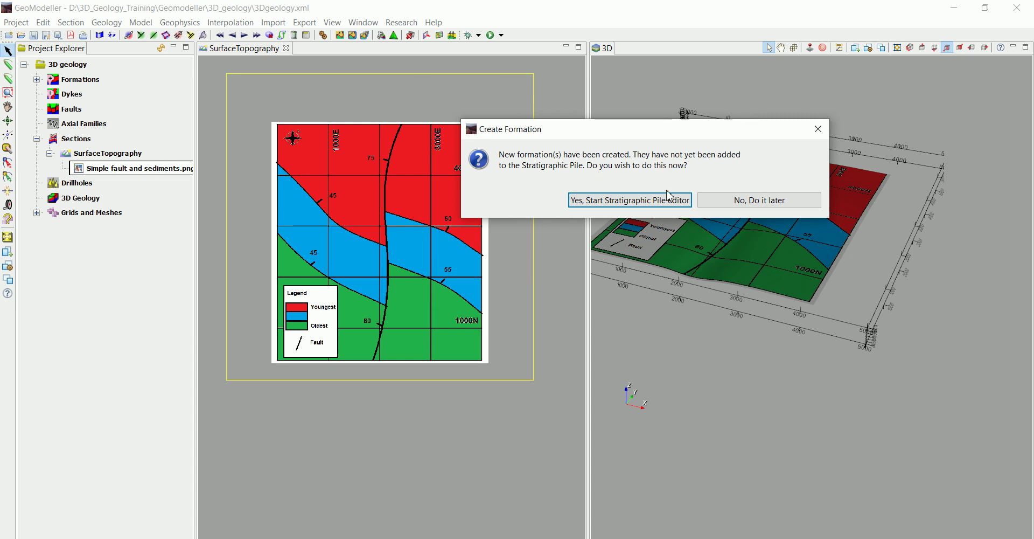
left_click(640, 205)
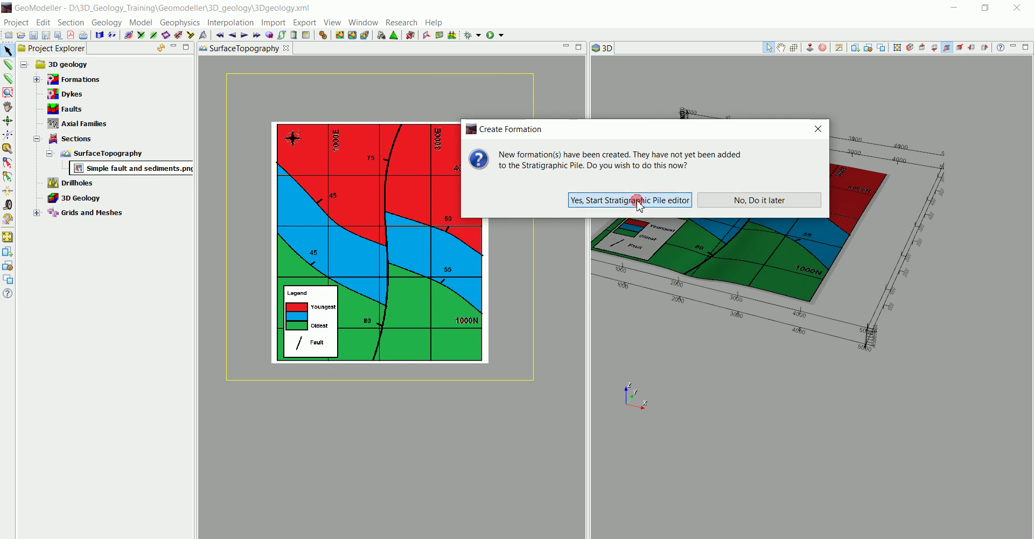
Set the pile reference to bottom and enlarge the pile manager to show all series options
left_click_drag(292, 139, 675, 114)
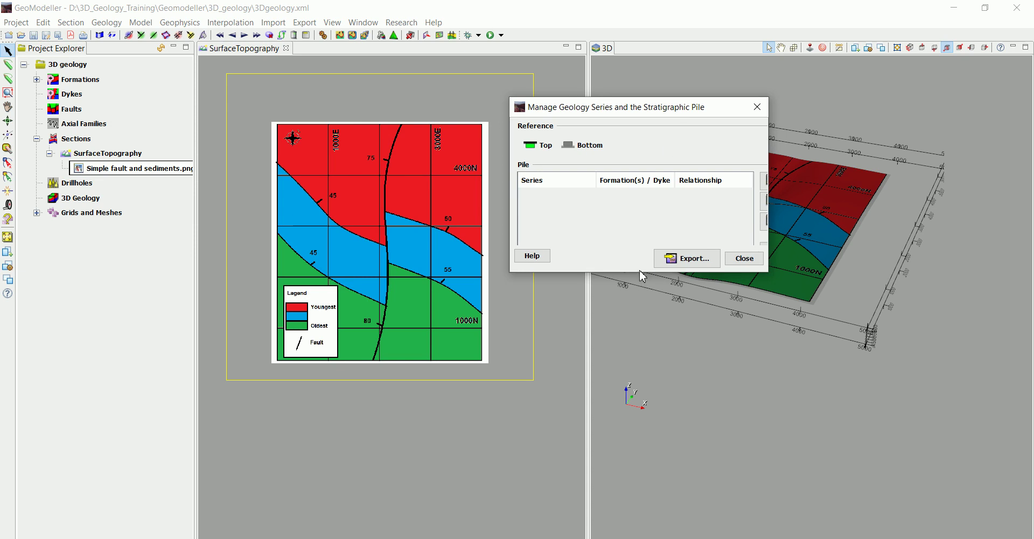
left_click_drag(639, 272, 641, 421)
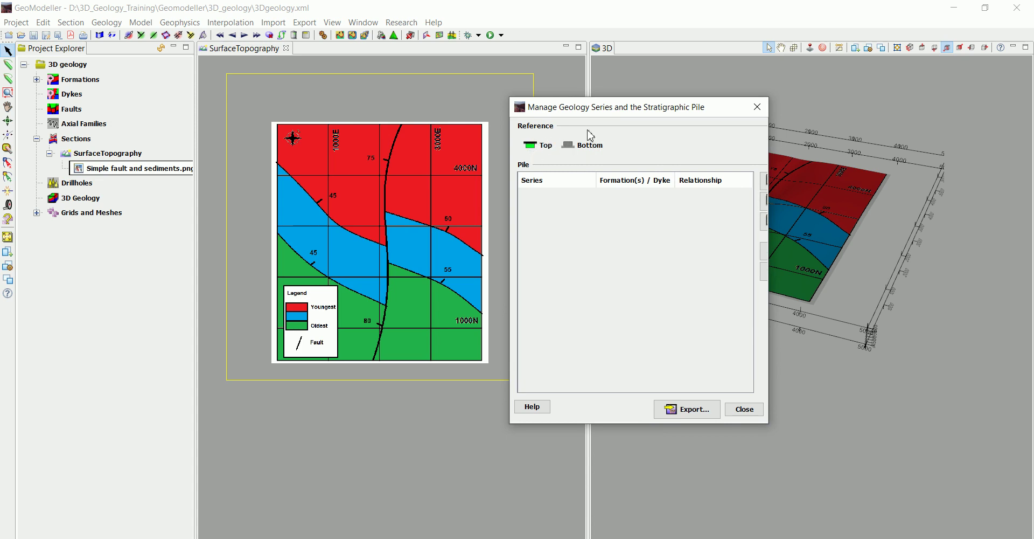
left_click_drag(610, 110, 642, 100)
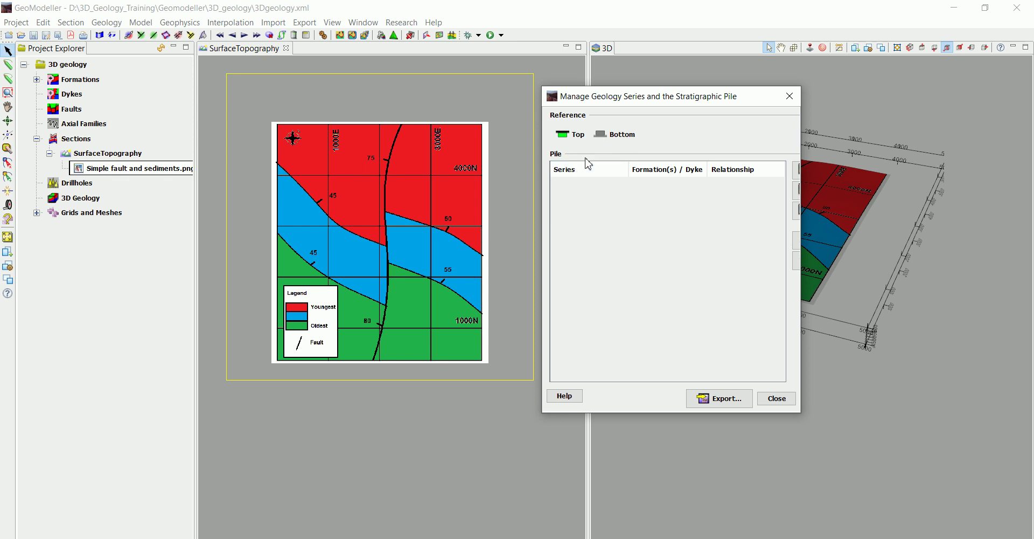
left_click(614, 137)
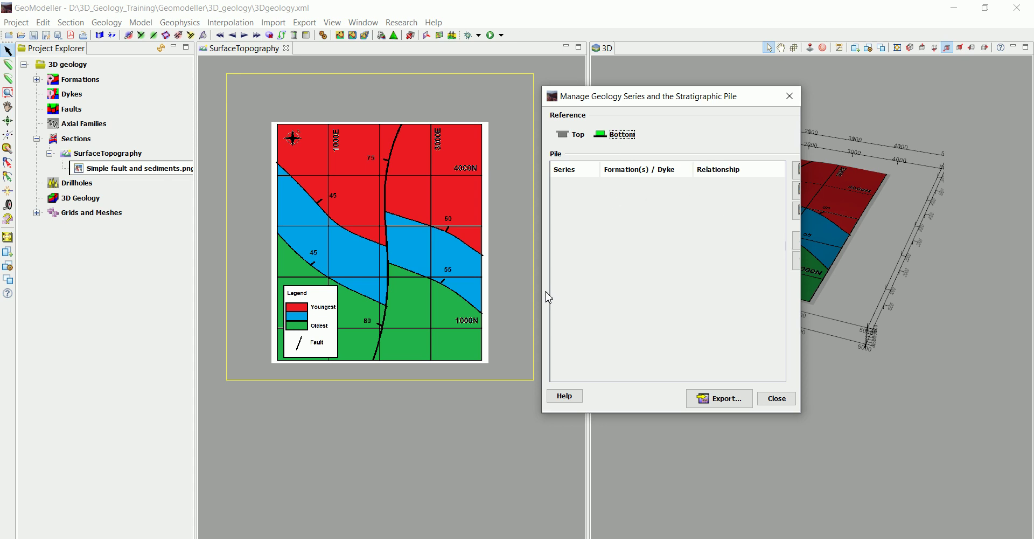
left_click_drag(543, 285, 304, 284)
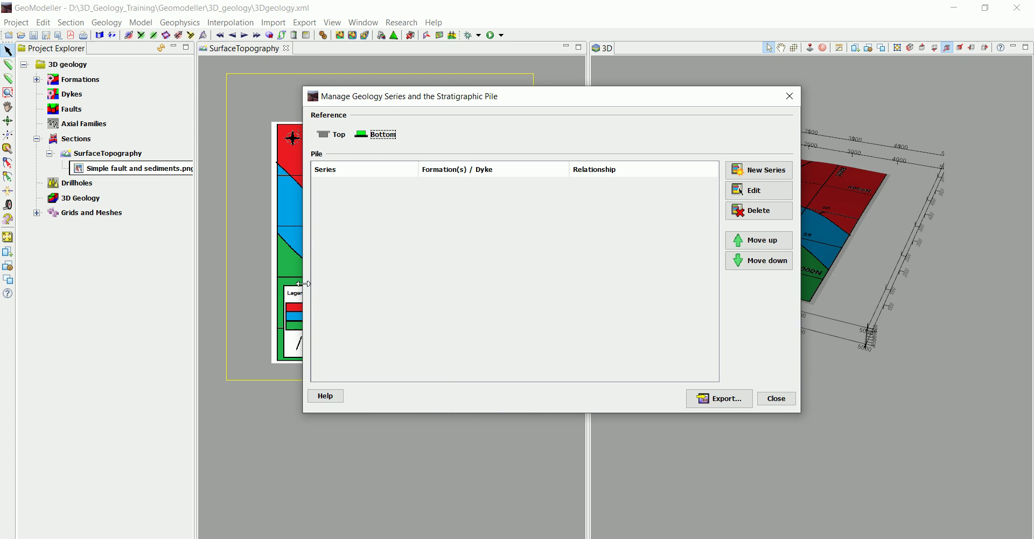
left_click_drag(467, 100, 501, 103)
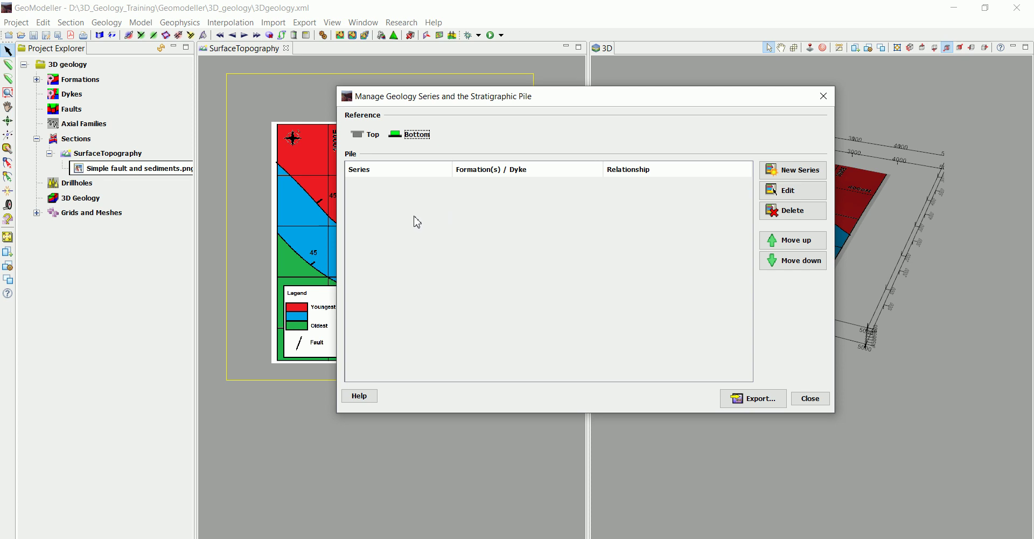
Start a new series and widen the Create Geology Series dialog
left_click(800, 173)
left_click_drag(208, 36, 554, 191)
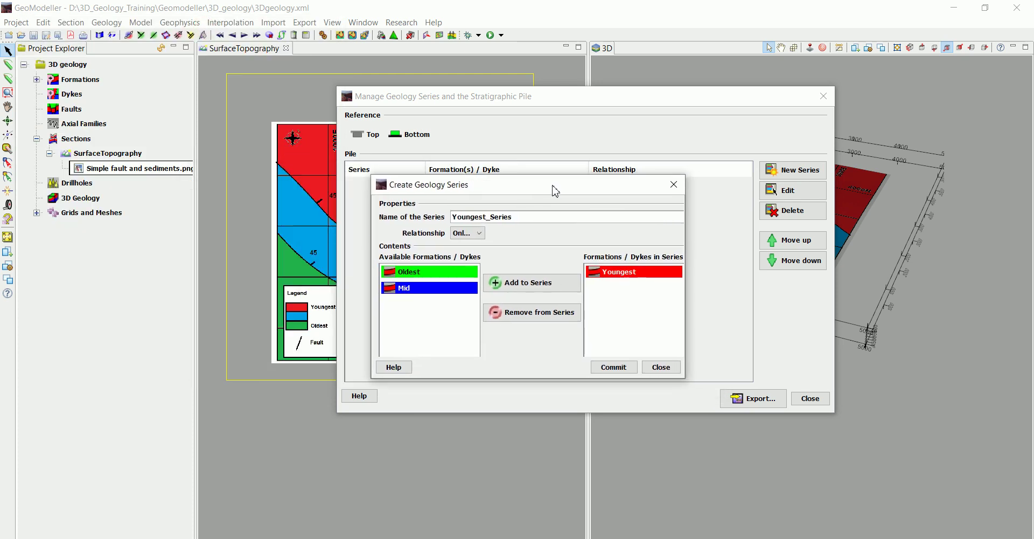
left_click_drag(686, 300, 748, 303)
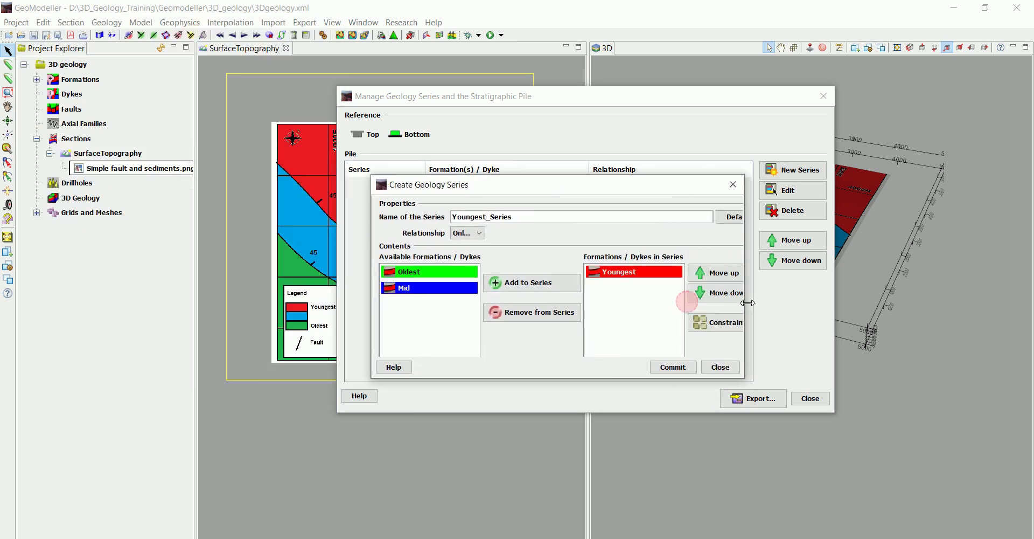
Put the Youngest formation in Youngest_Series with an Onlap relationship
left_click(620, 273)
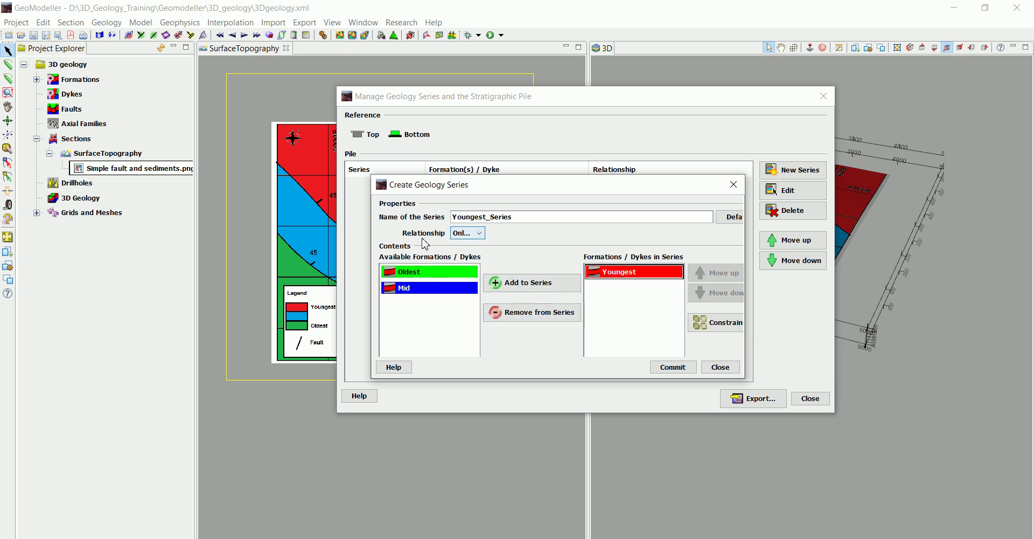
left_click(479, 232)
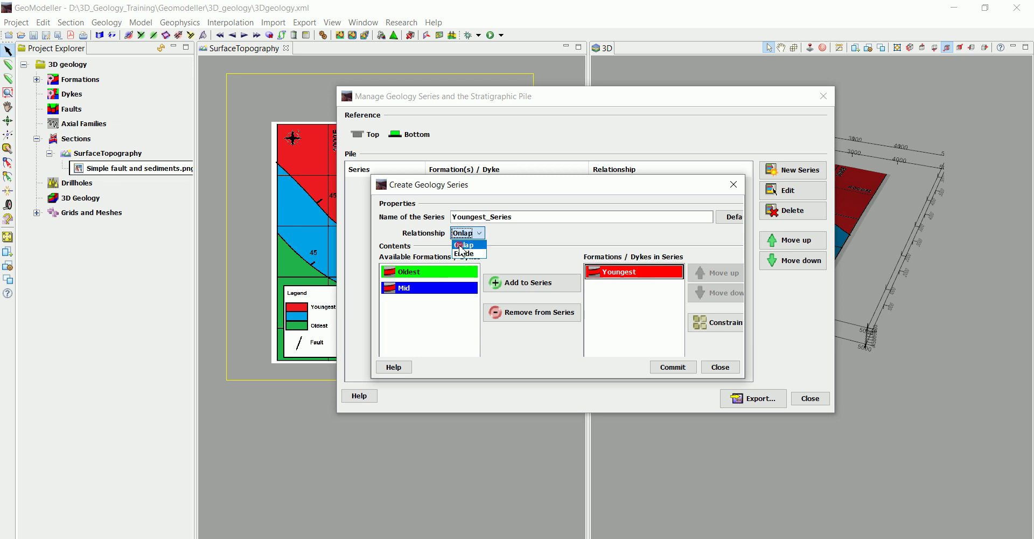
left_click(463, 245)
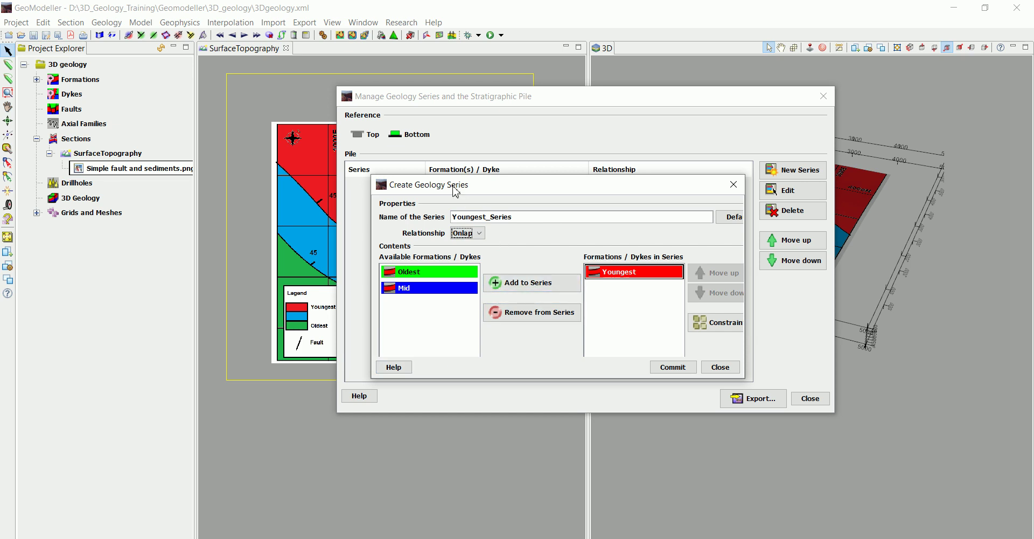
left_click(477, 235)
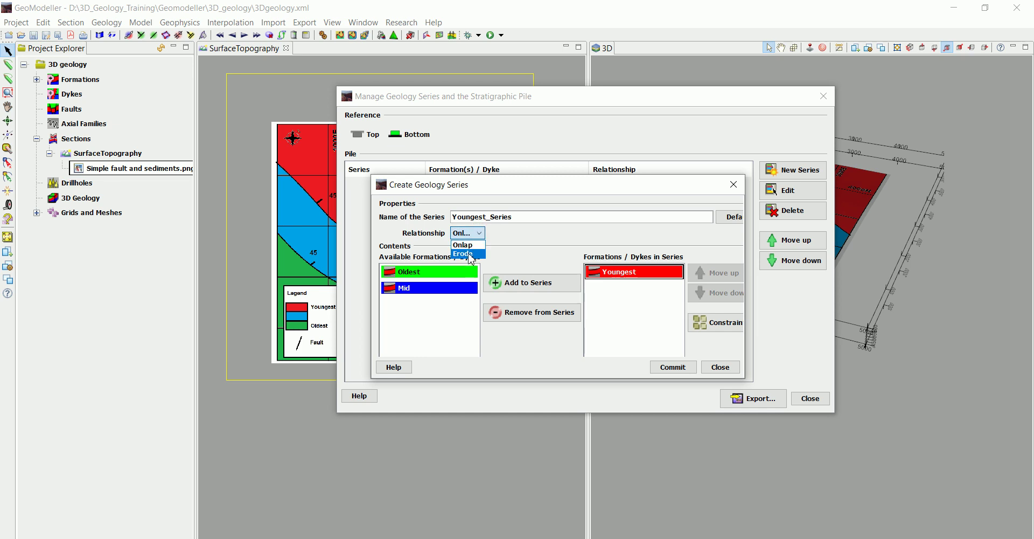
left_click(474, 244)
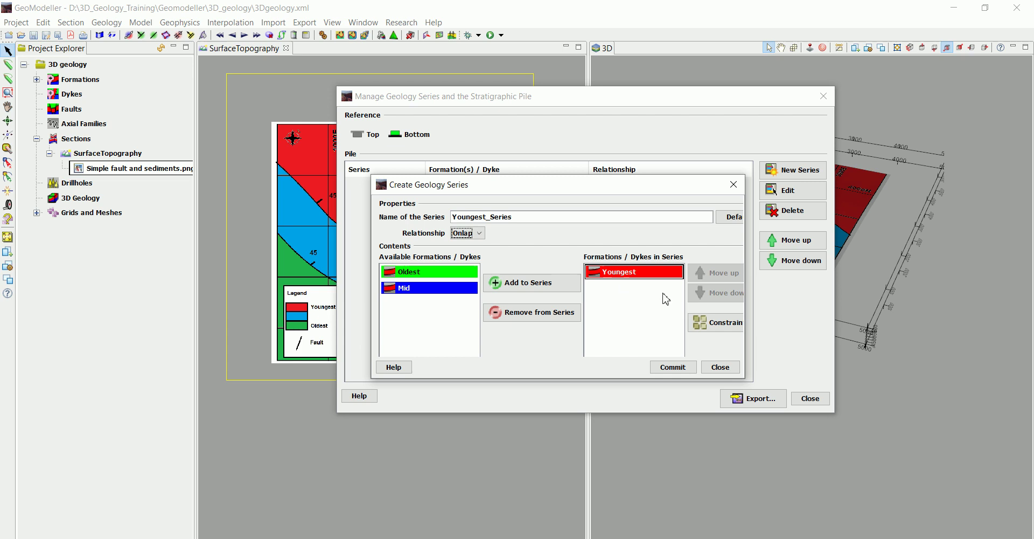
Commit Youngest_Series, then Oldest_Series with Oldest and Mid_Series with Mid, and close
left_click(673, 367)
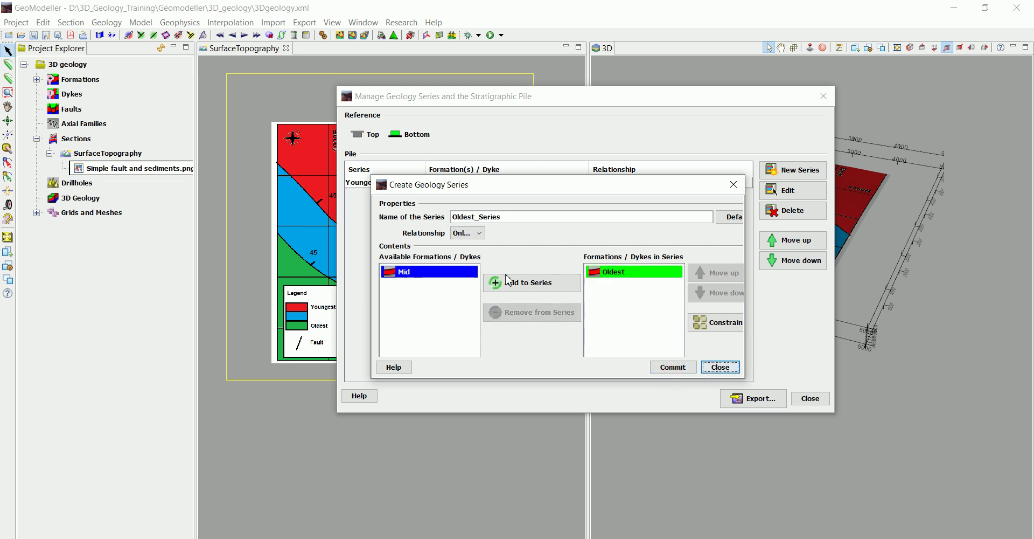
left_click(617, 272)
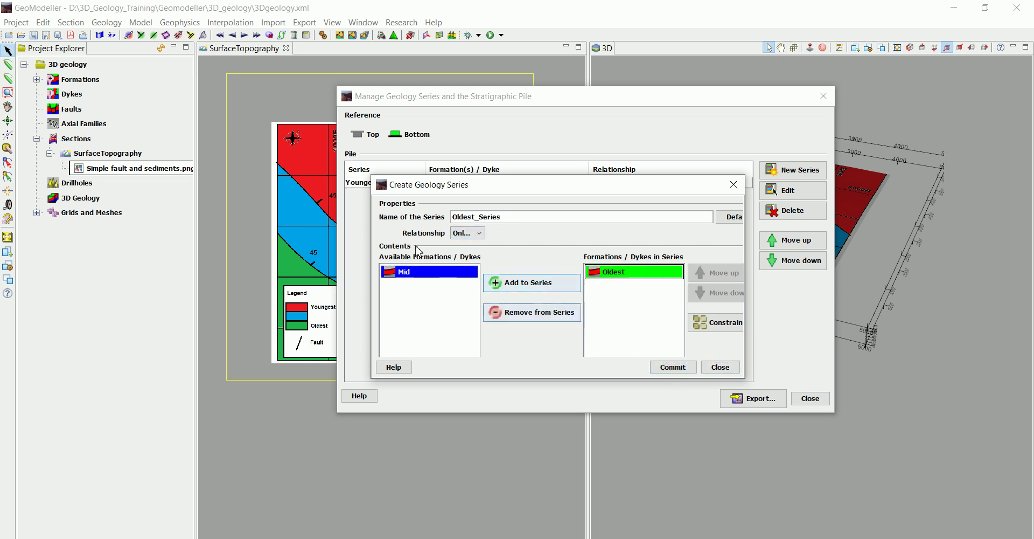
left_click(673, 367)
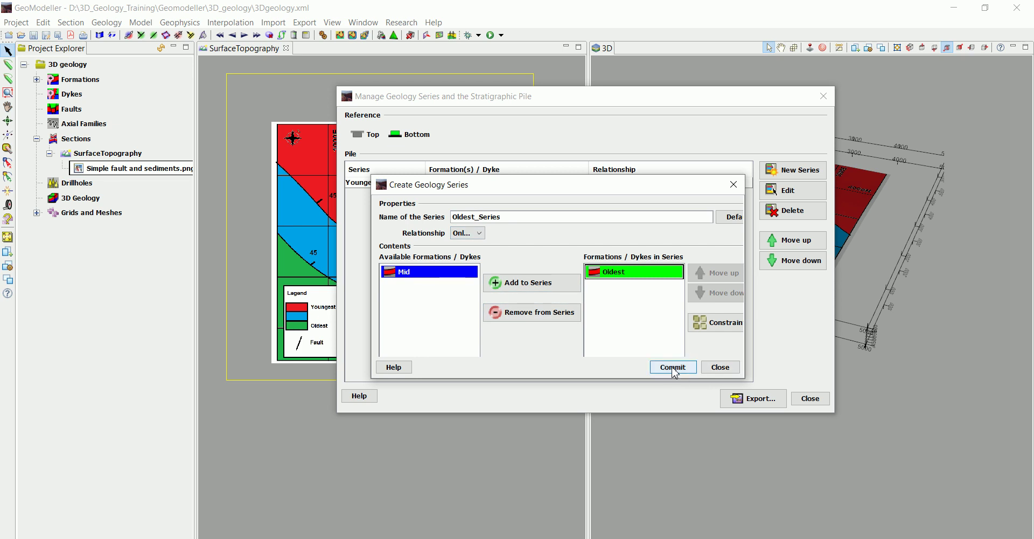
left_click(613, 273)
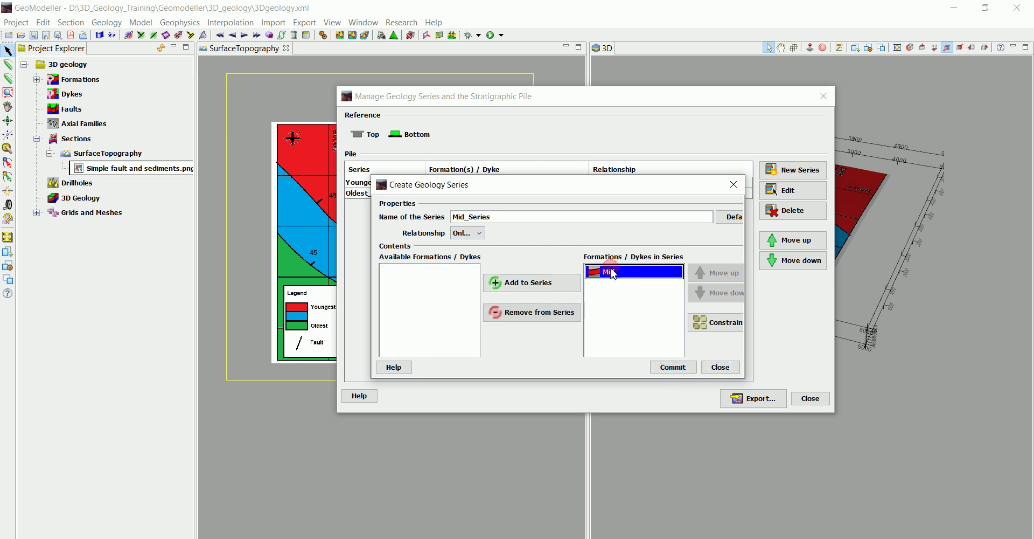
left_click(673, 367)
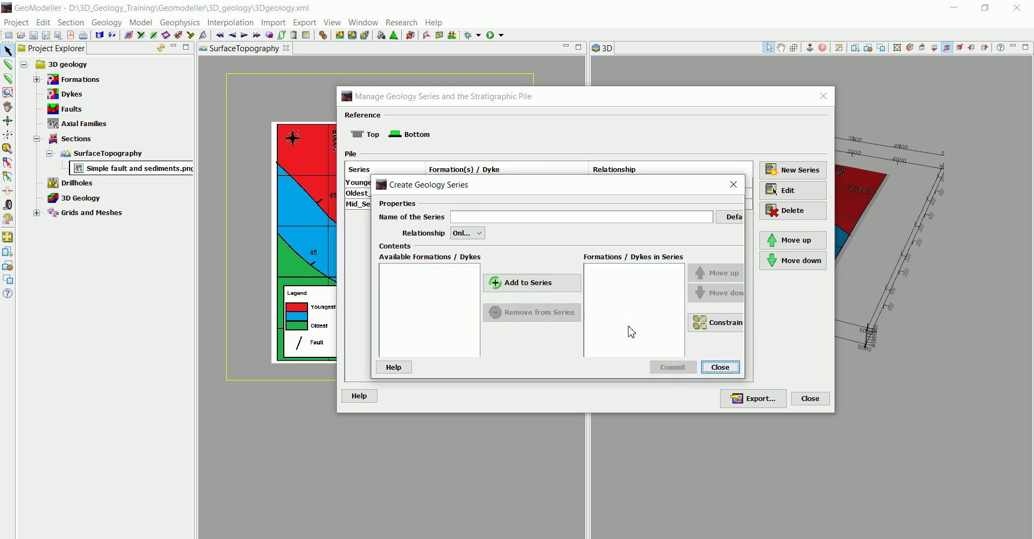
left_click(720, 367)
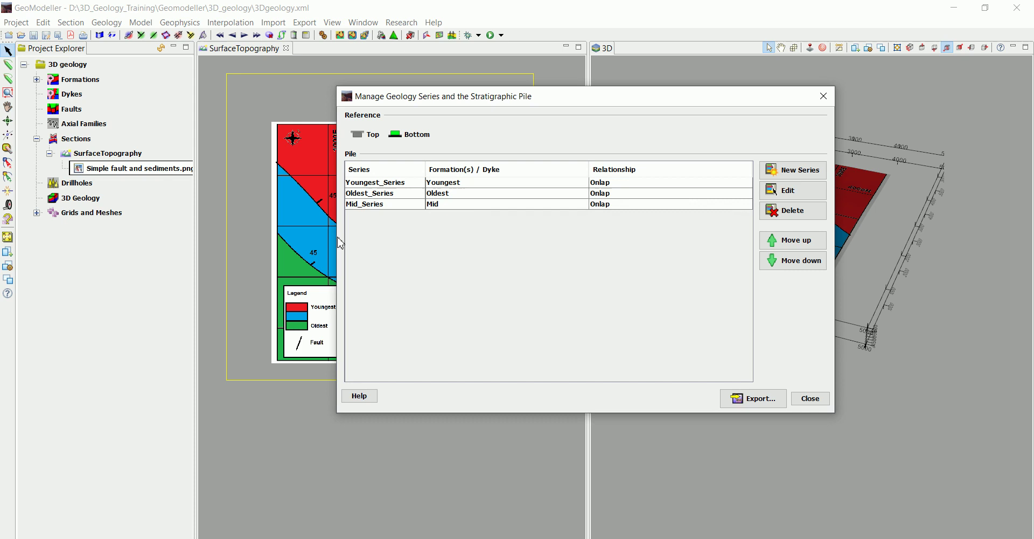
Move Oldest_Series below Mid_Series to order Youngest, Mid, Oldest, then close the manager
left_click_drag(335, 232, 150, 232)
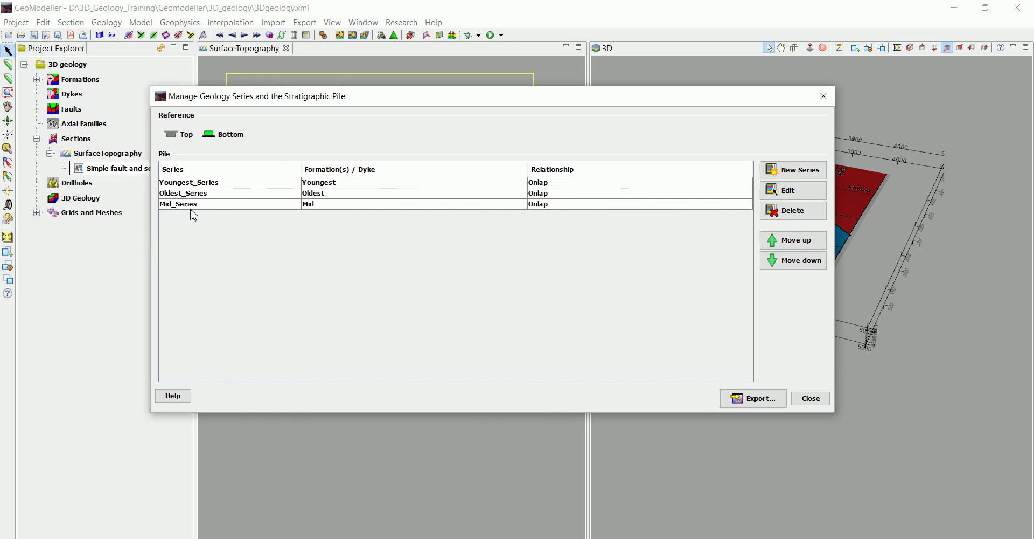
left_click(203, 196)
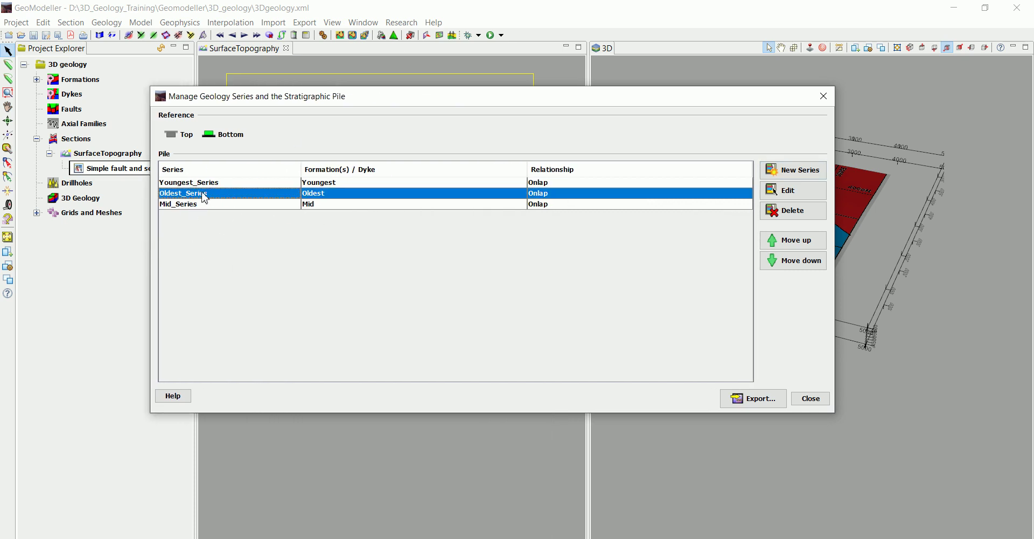
left_click(781, 262)
left_click(196, 194)
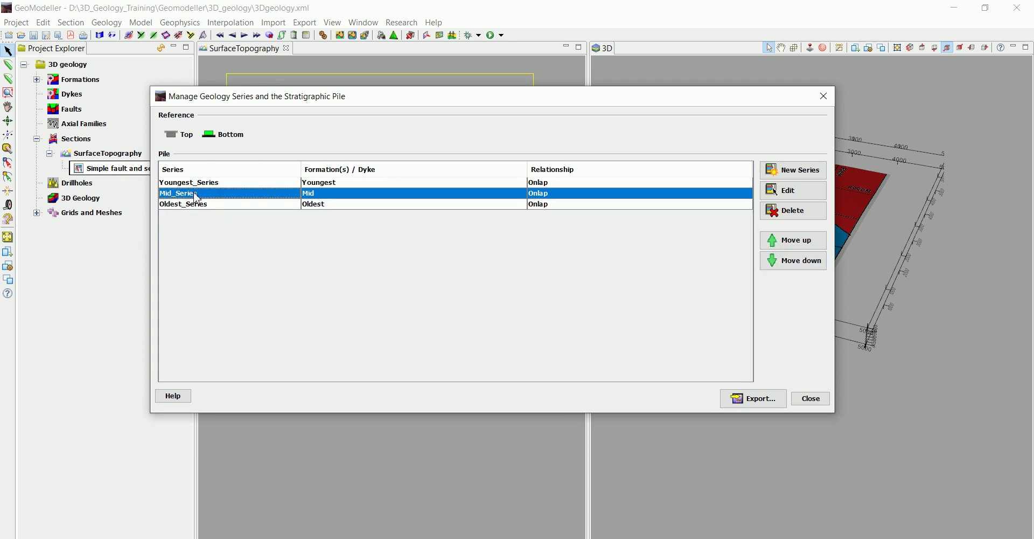
left_click(195, 184)
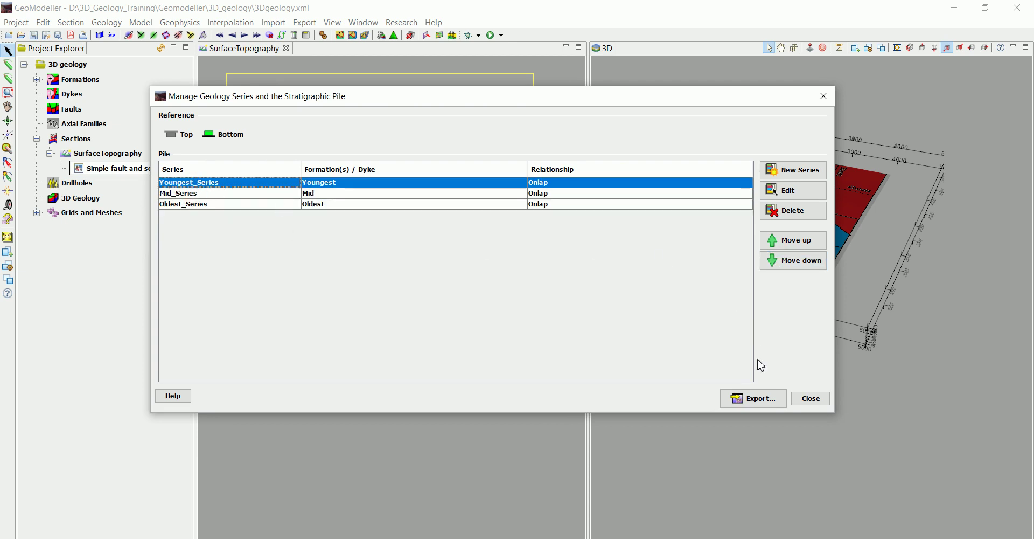
left_click(810, 399)
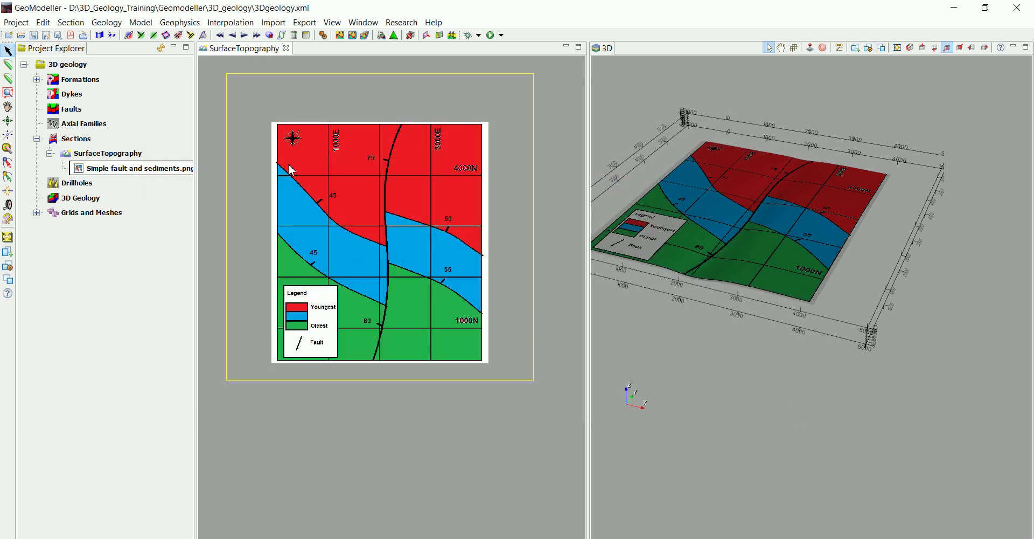
left_click(105, 23)
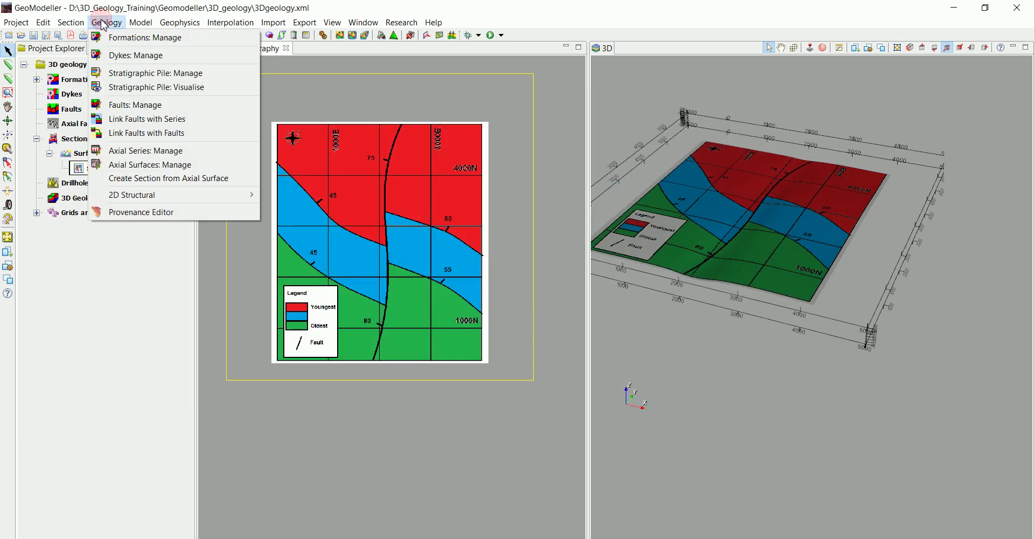
left_click(143, 89)
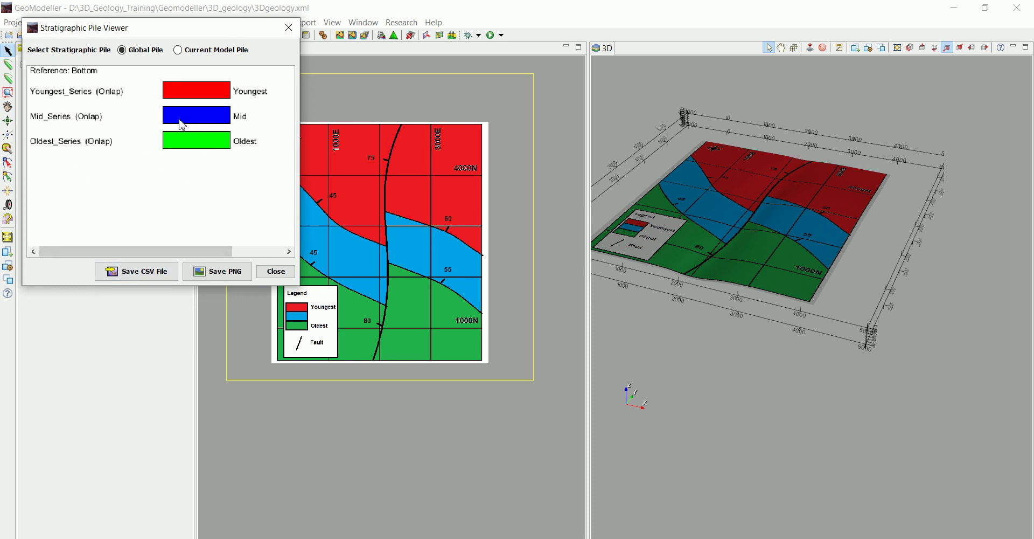
left_click(288, 28)
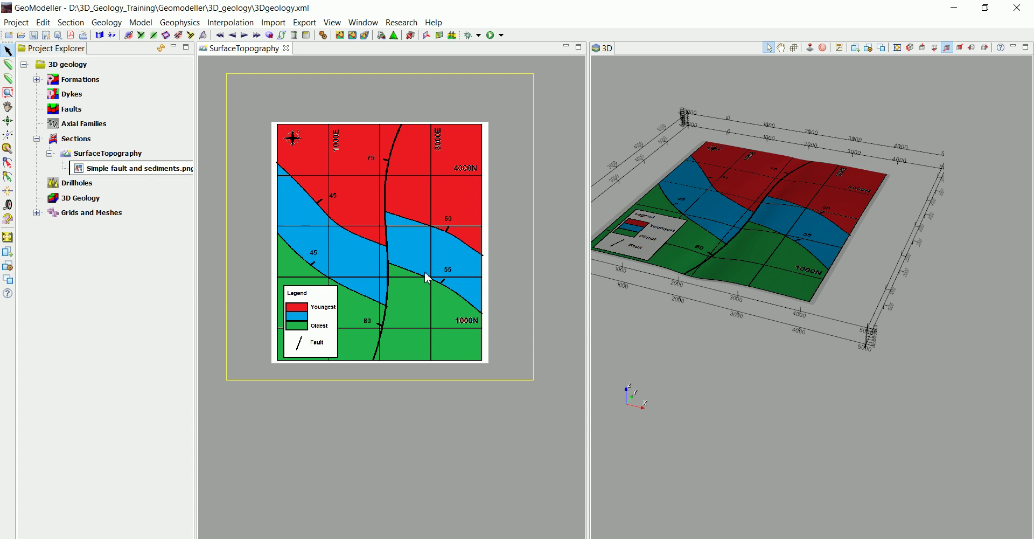
mouse_move(429, 250)
middle_mouse_down()
mouse_move(437, 260)
mouse_move(435, 233)
mouse_move(418, 248)
mouse_move(439, 241)
middle_mouse_up()
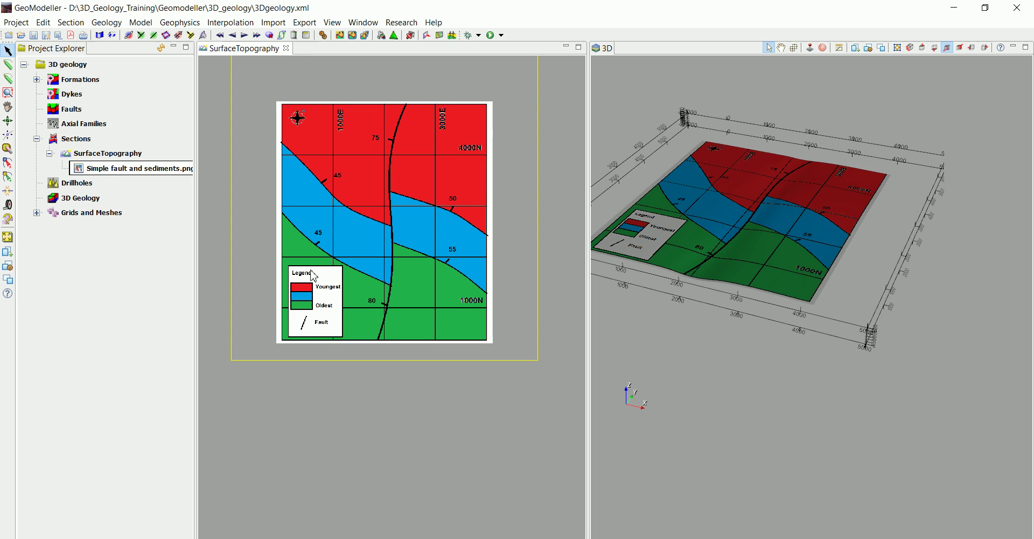